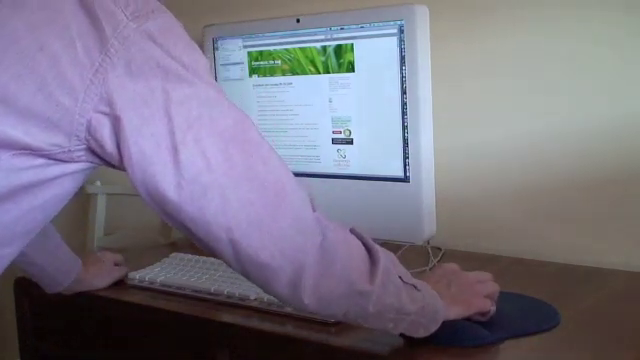
{"action": "key", "text": "super+q"}
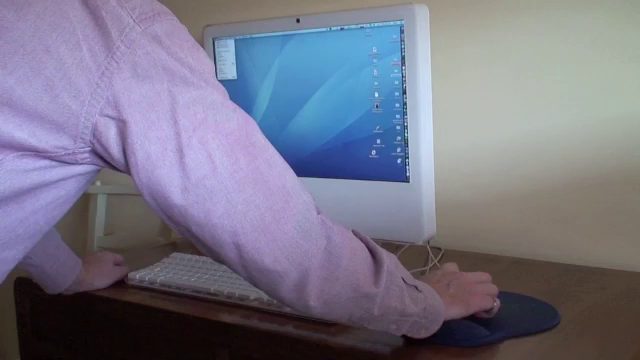
{"action": "key", "text": "Return"}
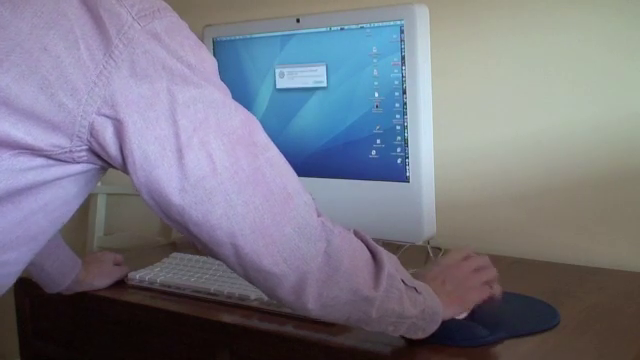
{"action": "left_click", "coordinate": [300, 85]}
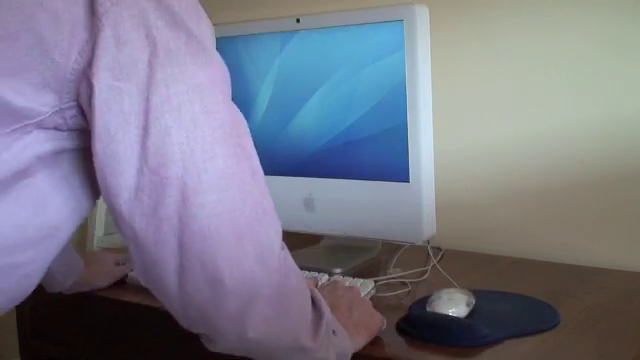